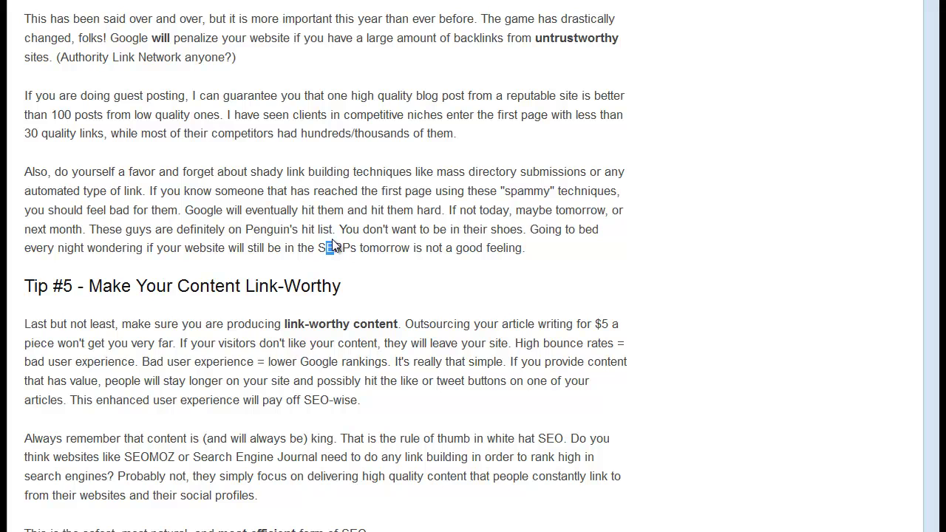
scroll(329, 242, "up", 6)
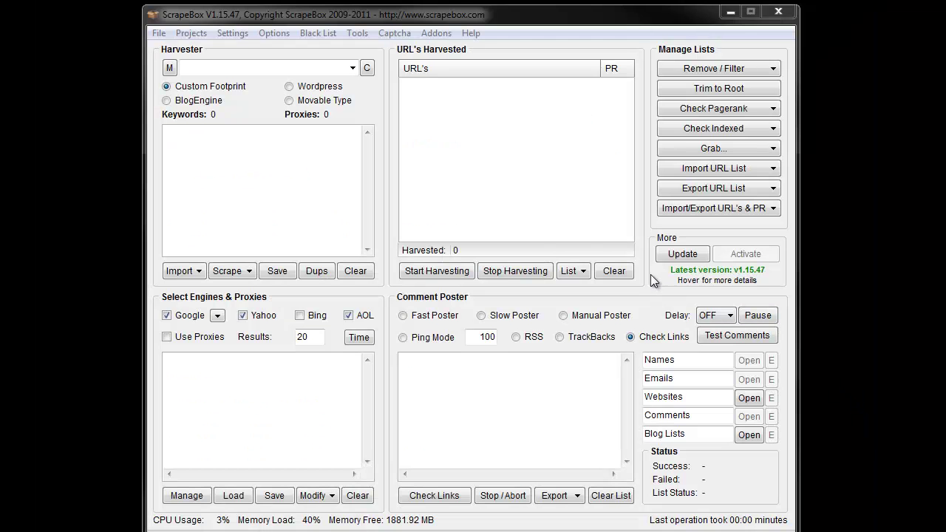
- Enter "widgets" as a harvester keyword and open the Keyword Scraper
left_click(279, 182)
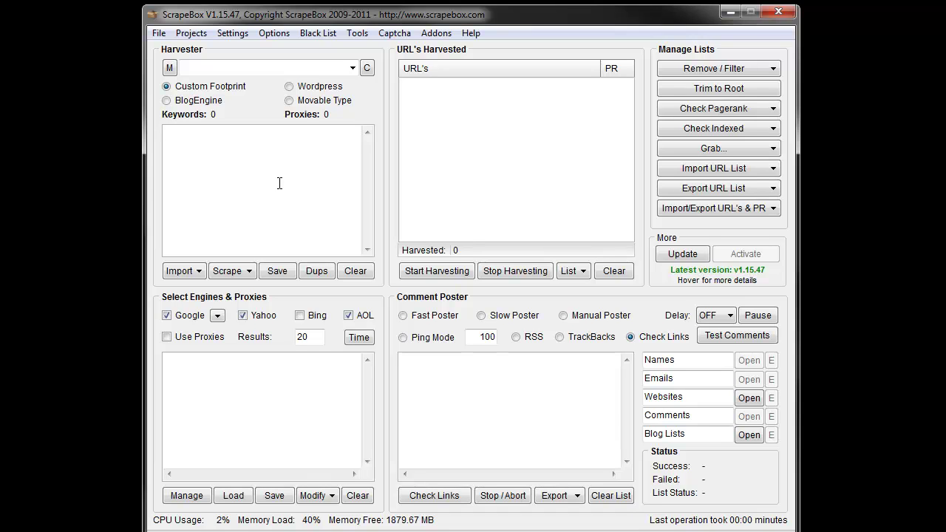
type("widgets")
left_click(244, 275)
left_click(250, 291)
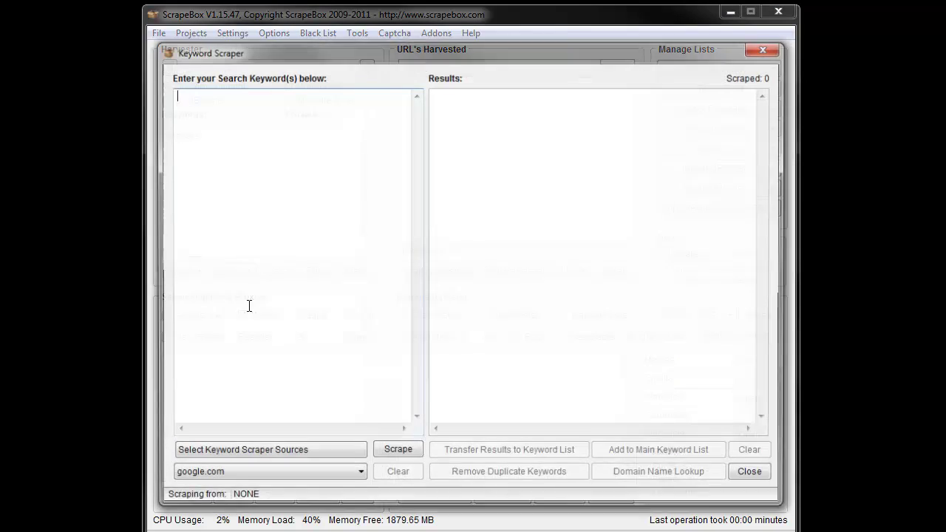
- Scrape keyword suggestions for "widgets" with Google Suggest as the only source
type("widgets")
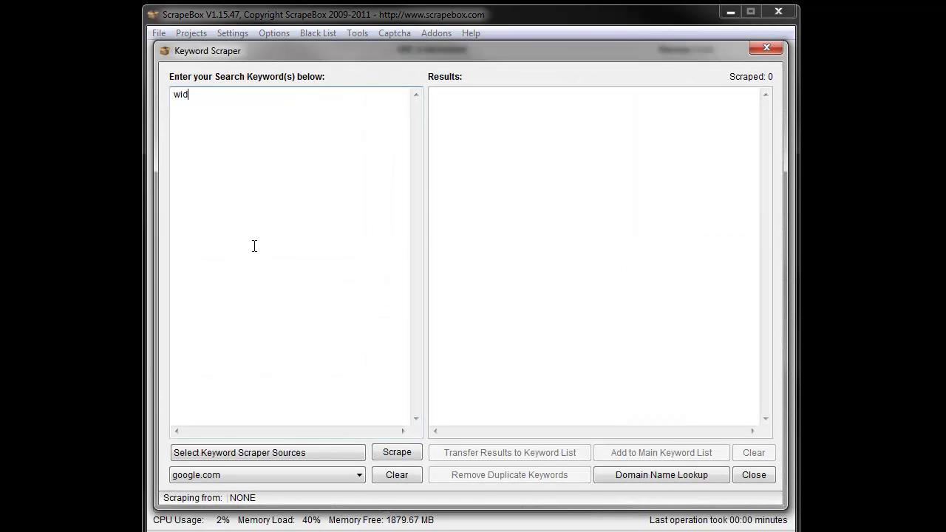
left_click(321, 453)
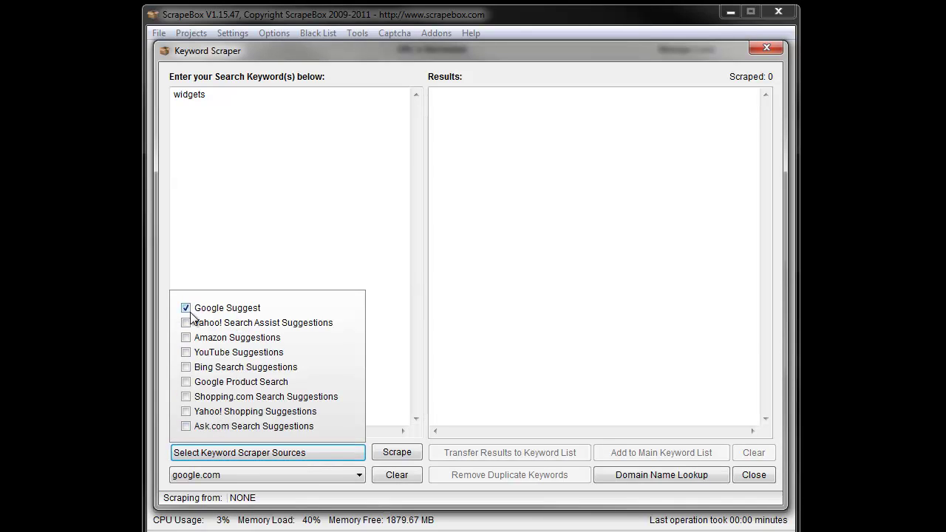
left_click(401, 458)
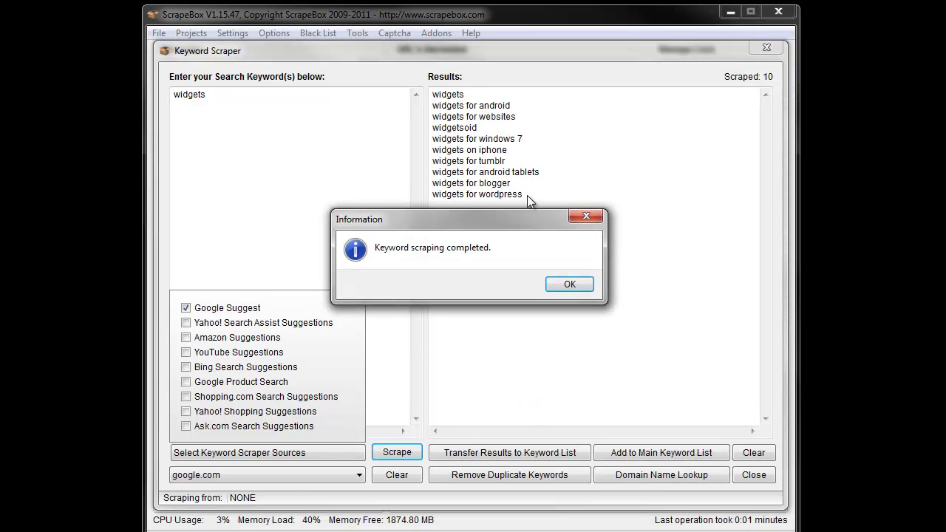
left_click(584, 282)
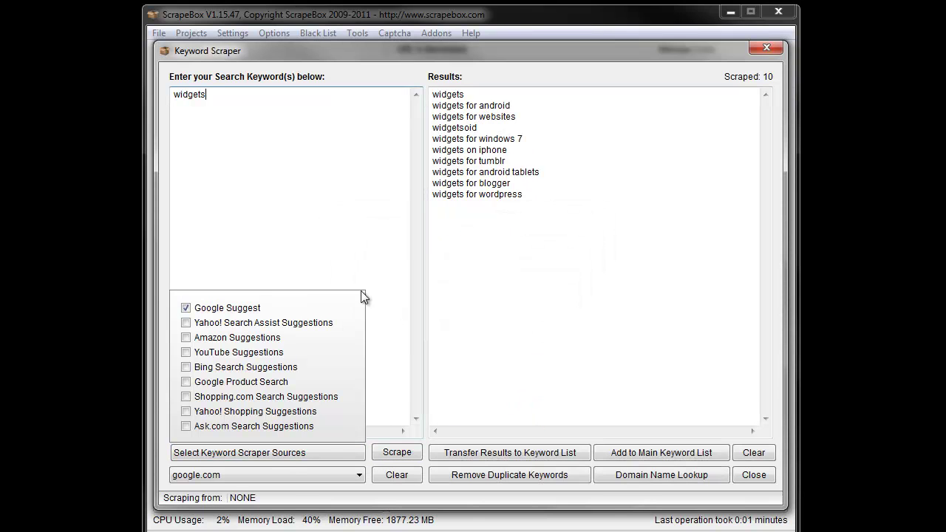
left_click(281, 452)
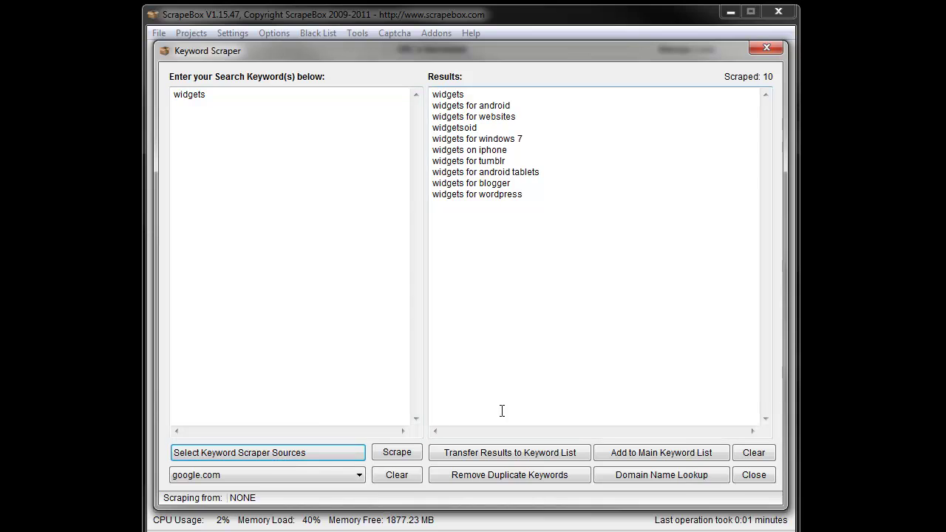
- Transfer the scraped results to the search keywords and scrape suggestions for all of them
left_click(565, 457)
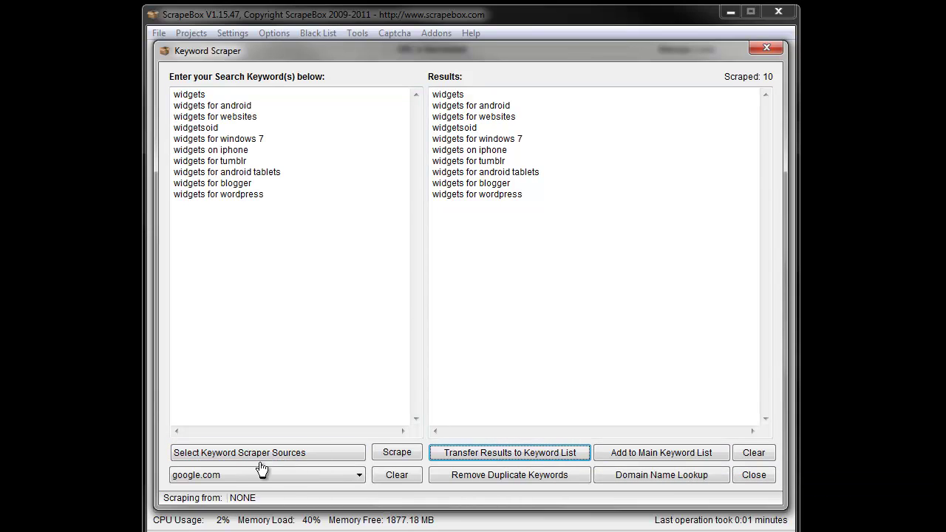
left_click(396, 452)
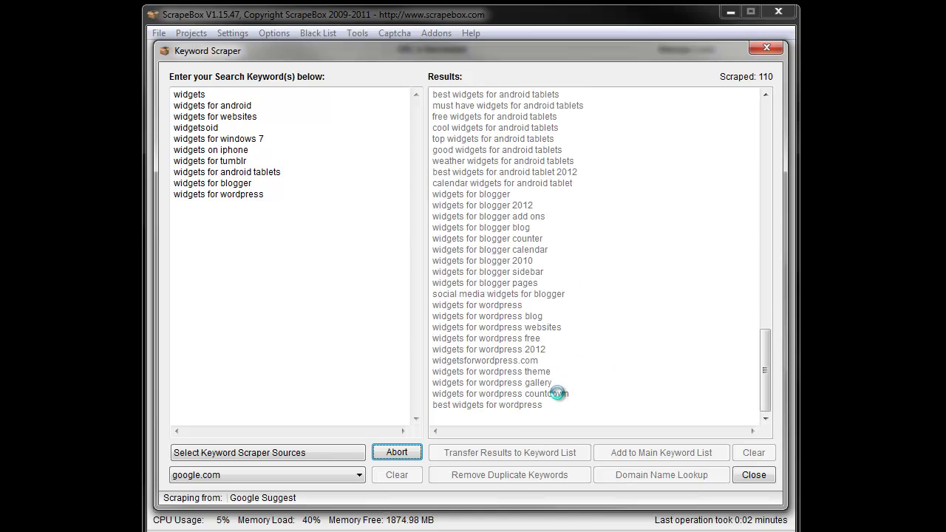
left_click(568, 283)
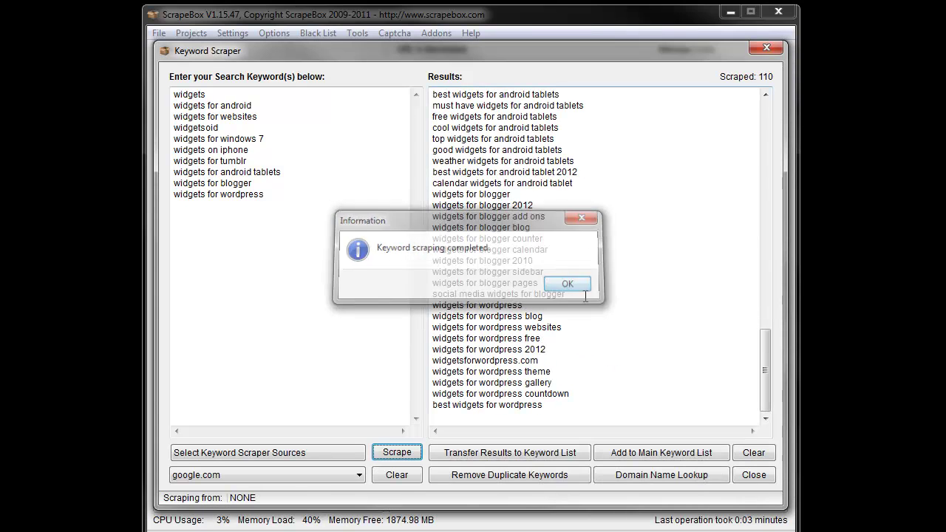
- Remove the duplicate keywords from the scraped results and transfer the cleaned results to the search keywords
left_click(573, 472)
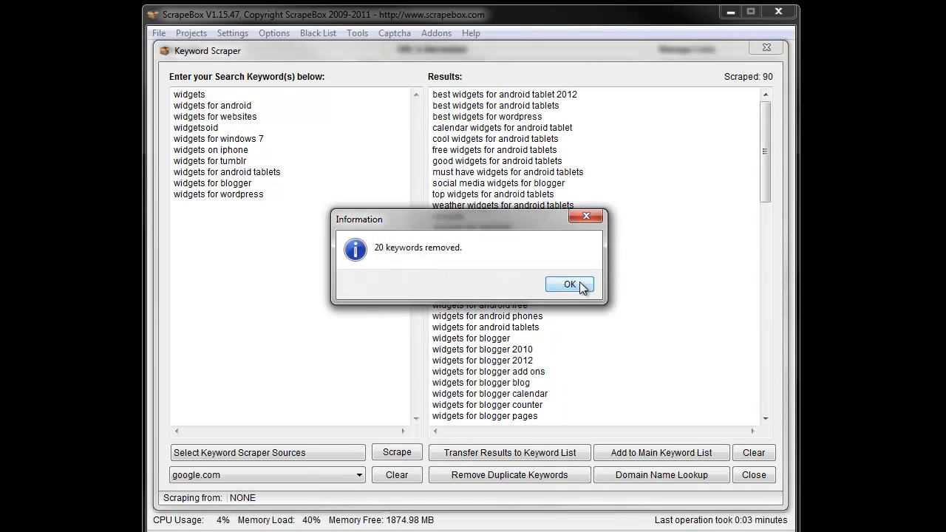
left_click(569, 285)
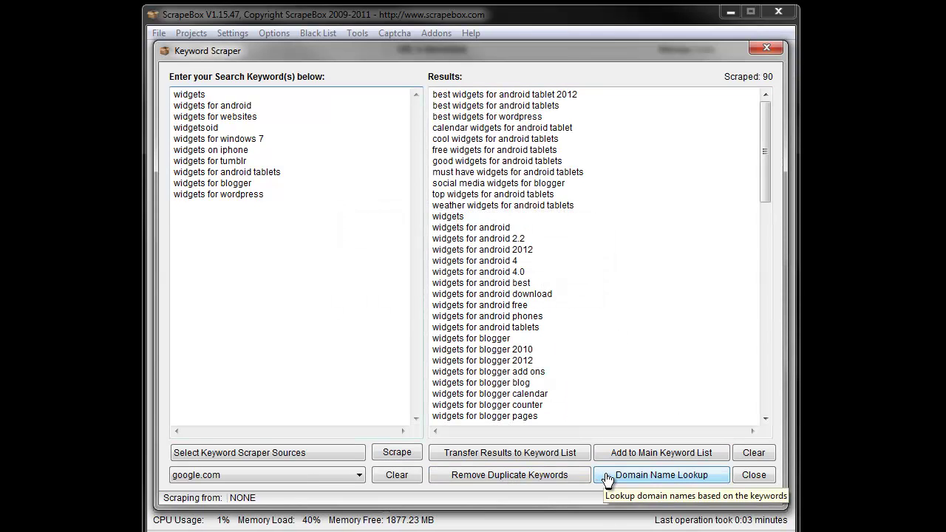
left_click(548, 455)
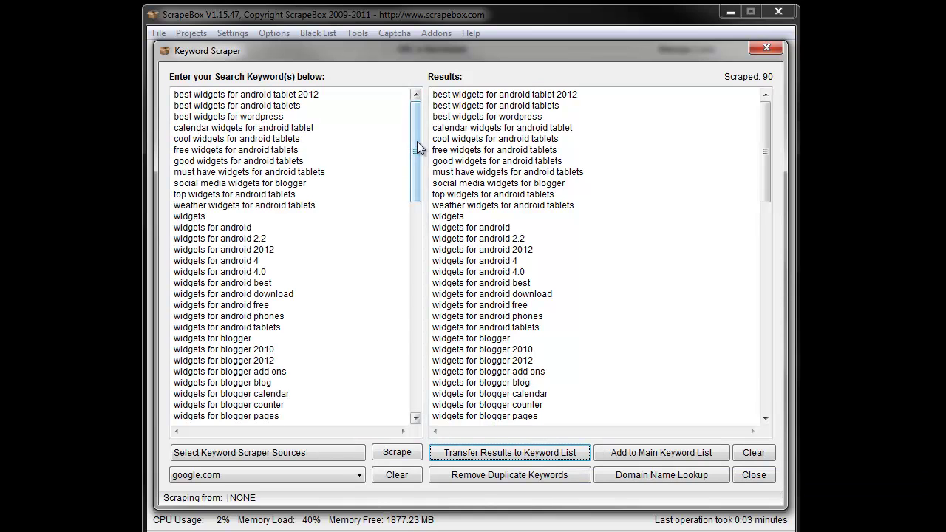
mouse_move(416, 141)
left_mouse_down()
mouse_move(418, 339)
mouse_move(418, 125)
left_mouse_up()
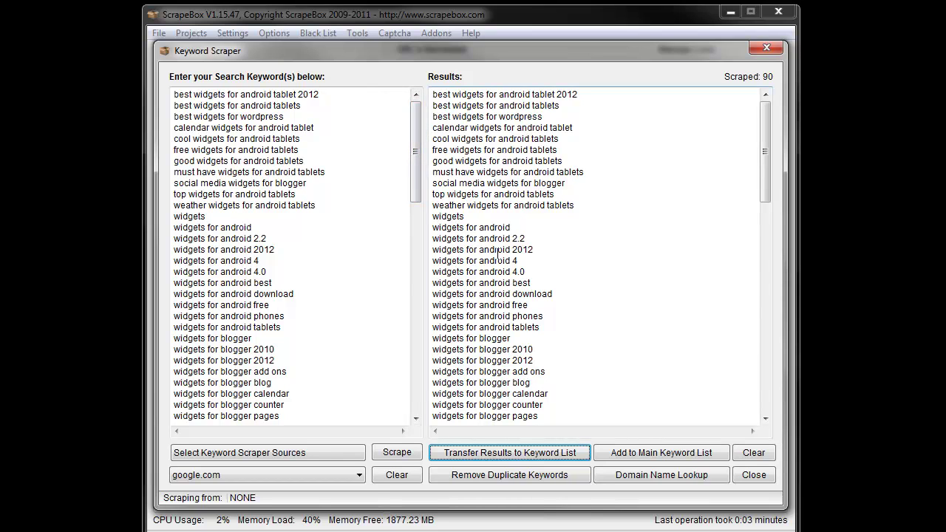
- Add the scraped keywords to the main keyword list and close the Keyword Scraper
left_click(667, 454)
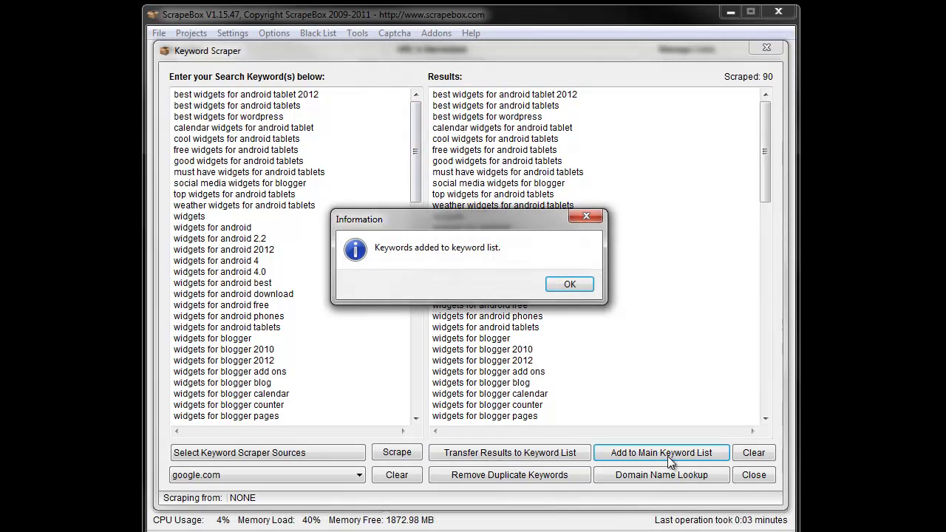
left_click(569, 284)
left_click(753, 474)
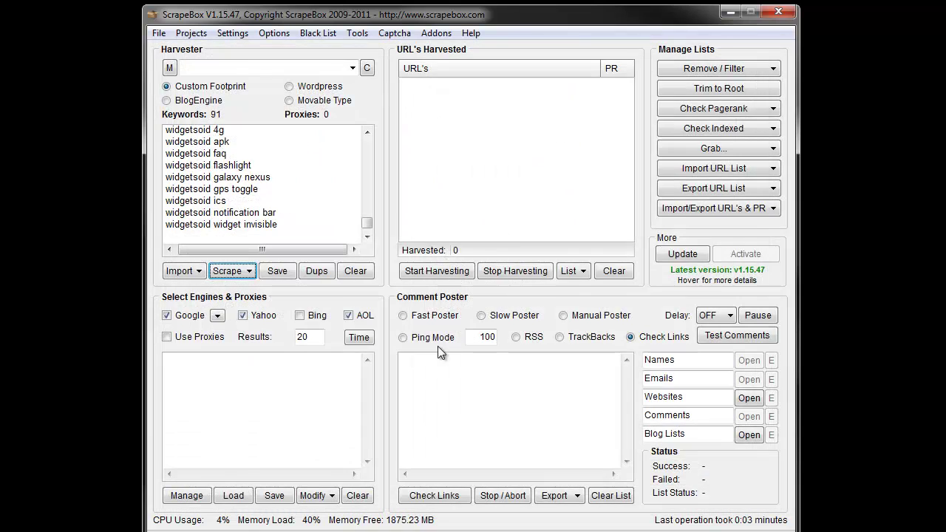
- Examine the harvester keyword list and the suggestion sources offered by the Keyword Scraper
left_click(232, 177)
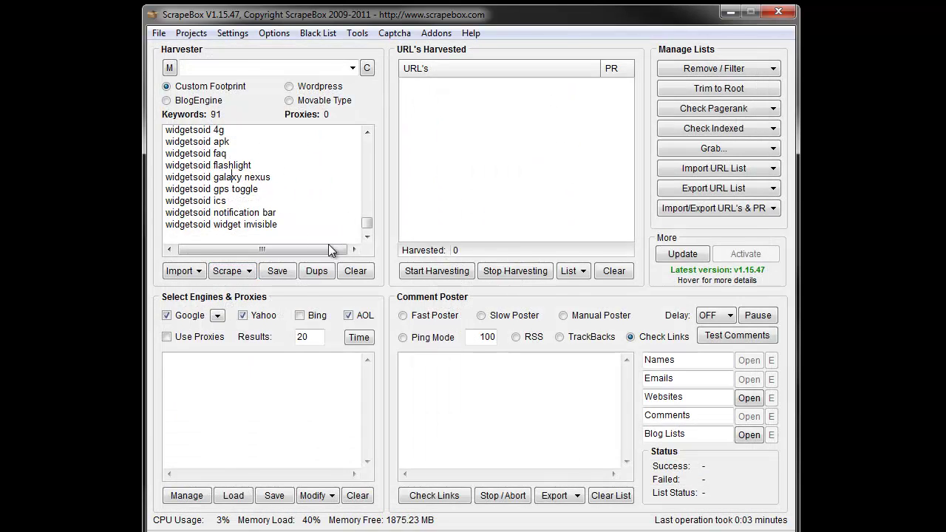
scroll(280, 195, "up", 20)
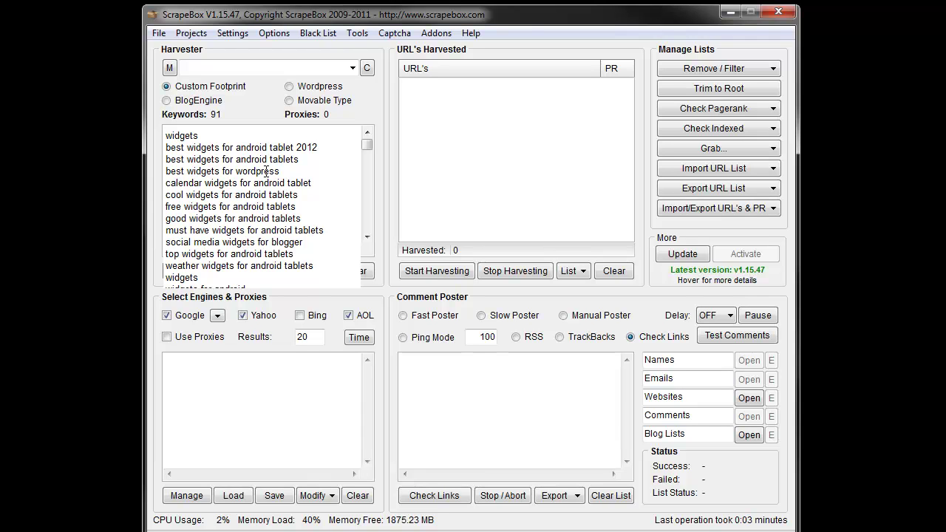
scroll(285, 151, "down", 4)
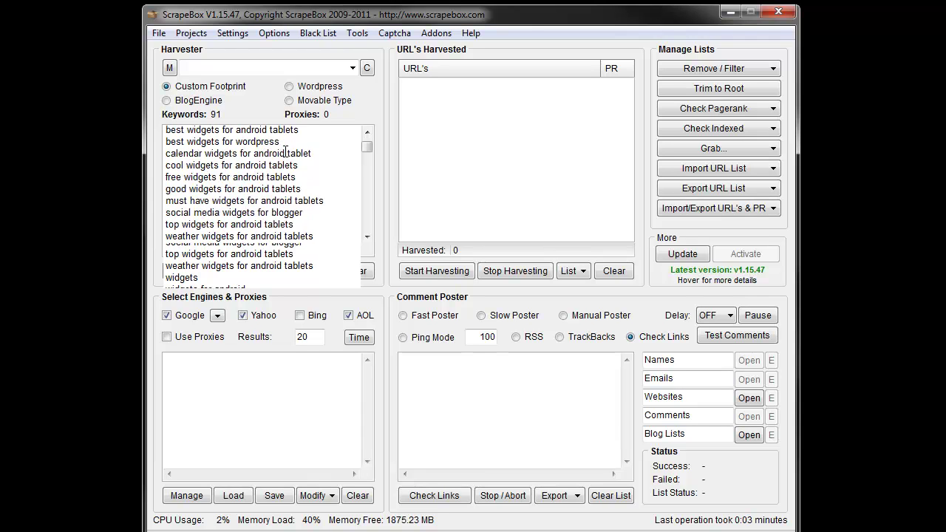
scroll(286, 152, "down", 3)
scroll(266, 192, "up", 10)
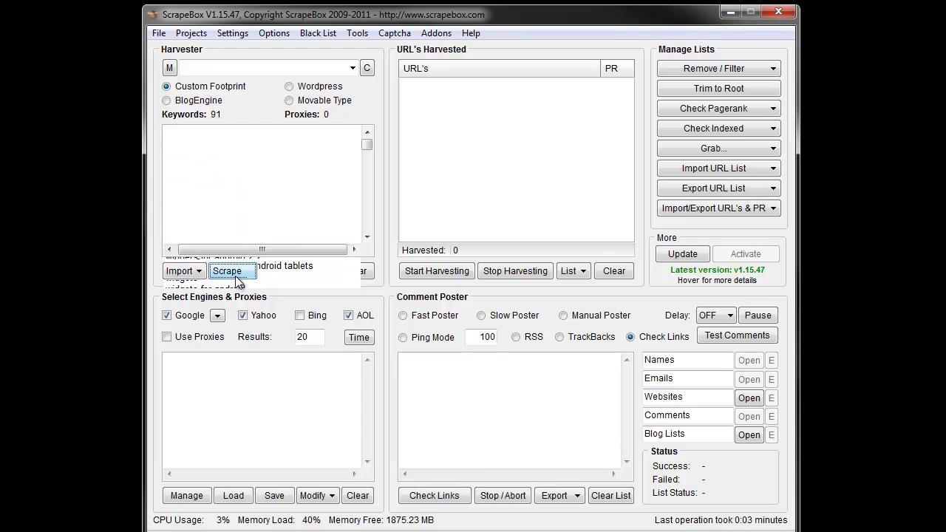
left_click(234, 271)
left_click(249, 291)
left_click(285, 453)
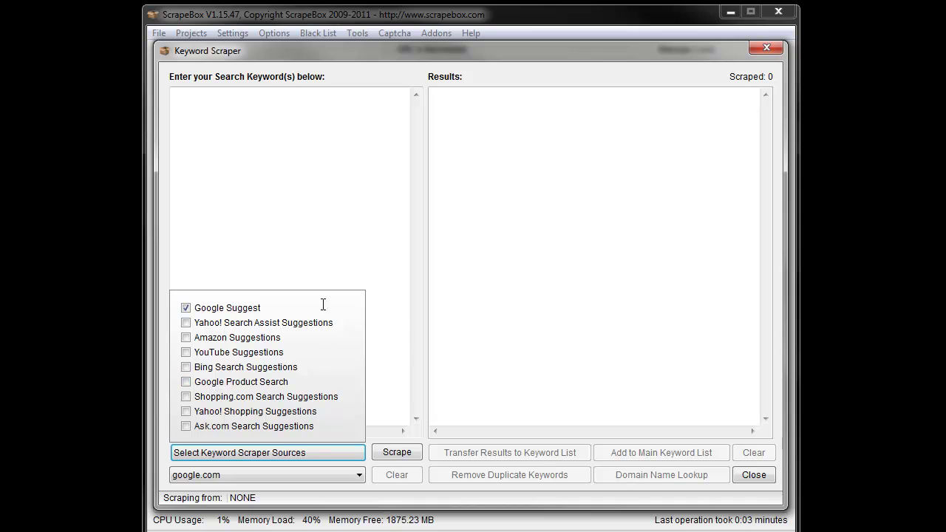
left_click(217, 243)
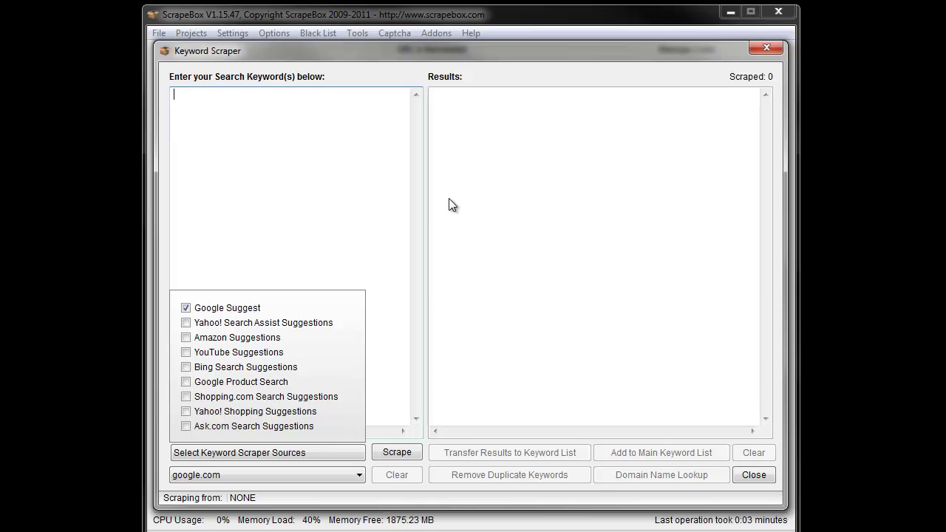
left_click(754, 474)
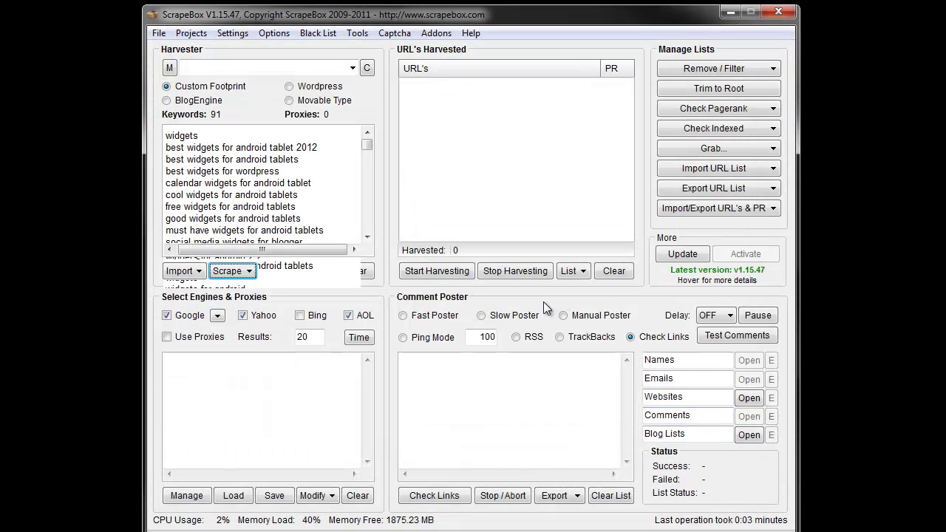
- Look through the full harvester keyword list for the long-tail variations of "widgets"
left_click(262, 214)
scroll(262, 214, "down", 20)
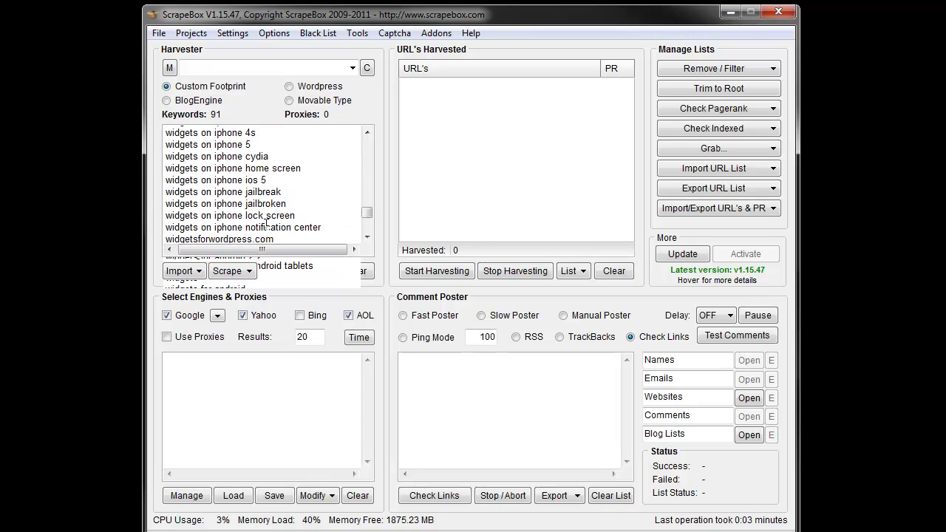
scroll(268, 223, "down", 2)
scroll(277, 219, "up", 4)
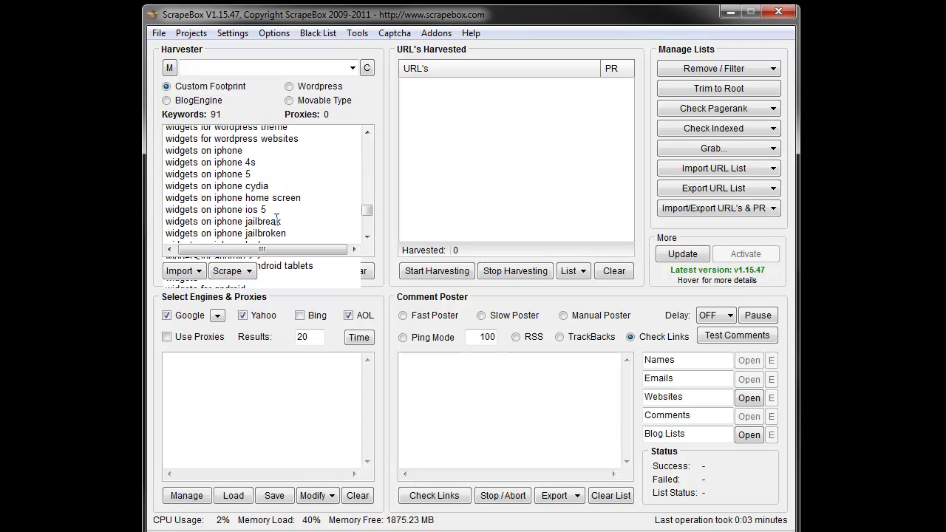
scroll(276, 219, "up", 19)
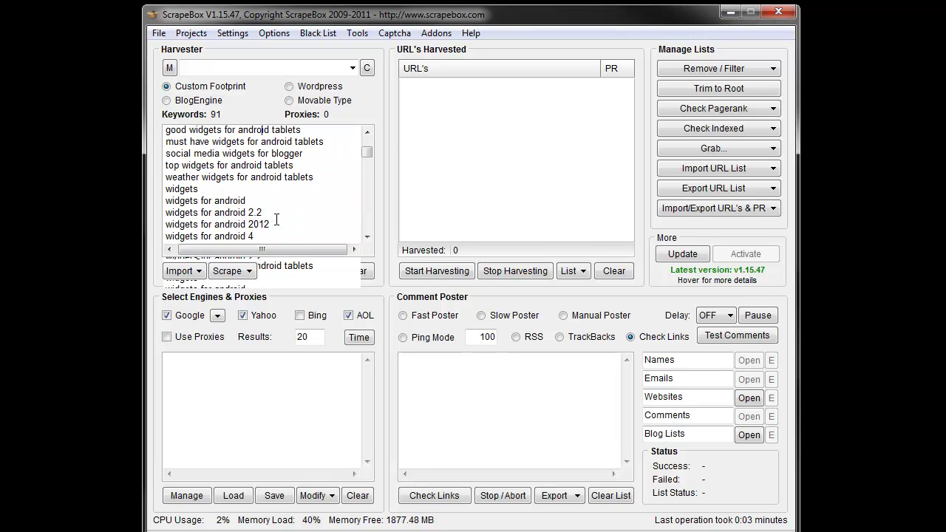
scroll(276, 220, "up", 1)
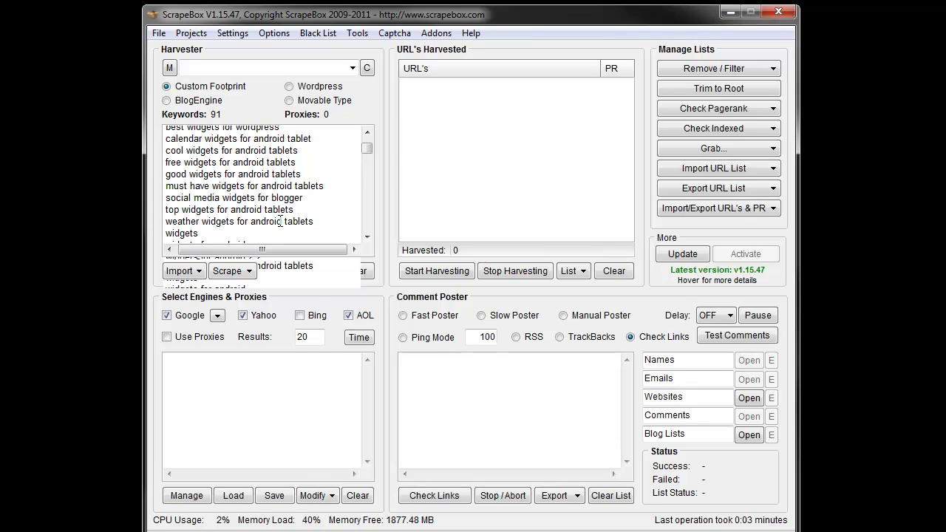
left_click(325, 186)
scroll(321, 188, "up", 1)
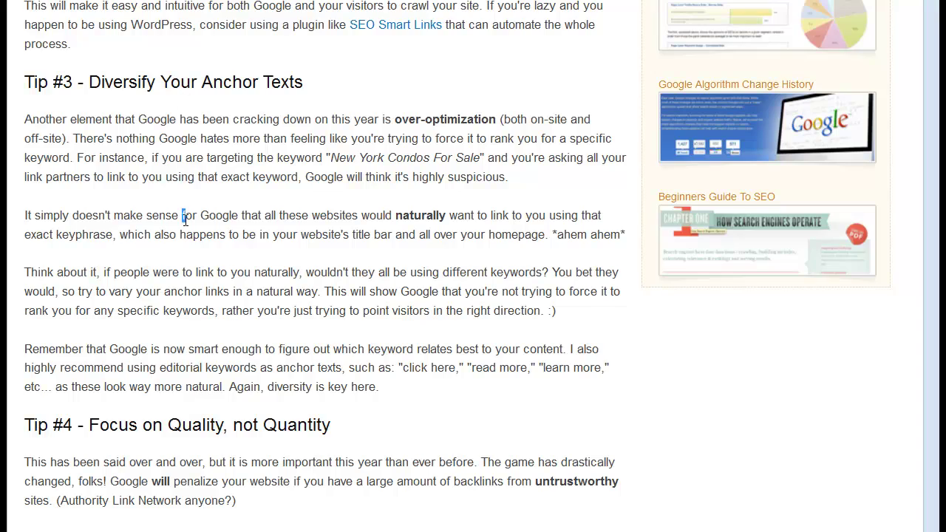
scroll(190, 218, "up", 5)
scroll(193, 217, "up", 2)
scroll(196, 222, "down", 5)
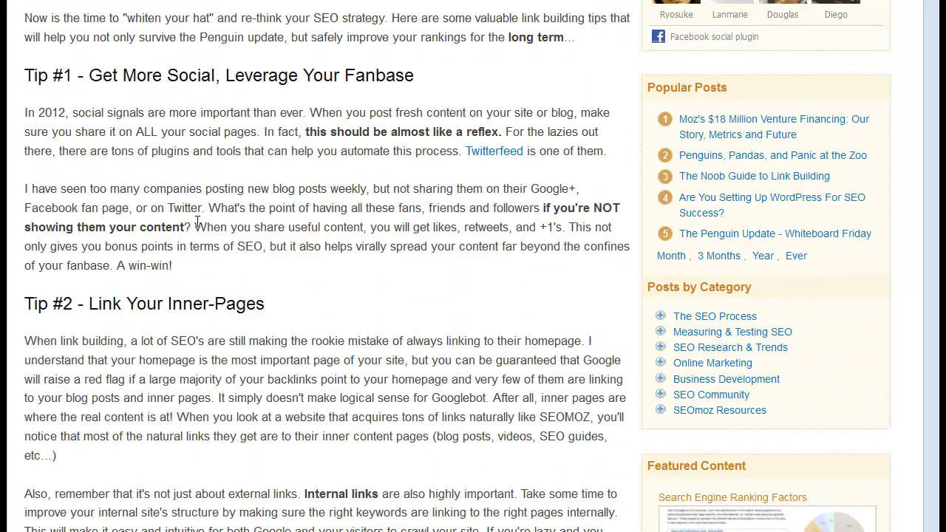
scroll(200, 229, "up", 1)
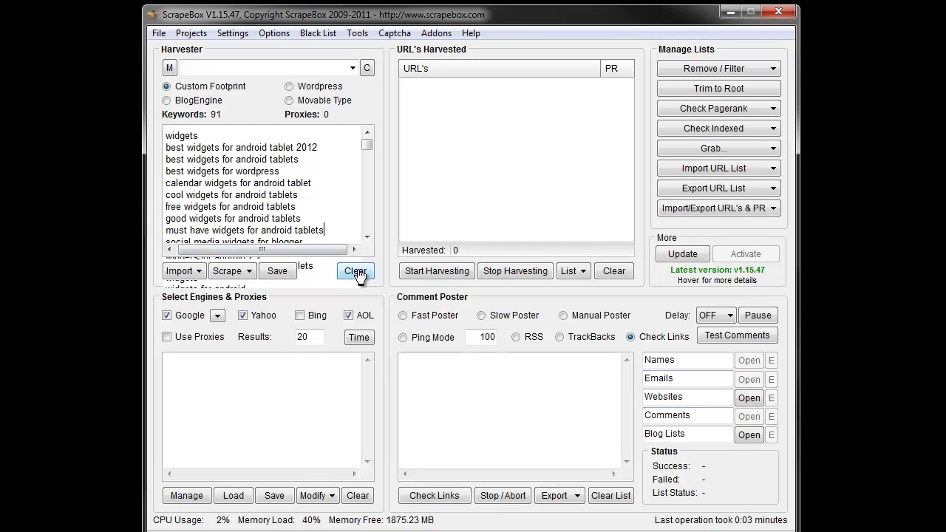
- Clear the harvester keyword list and change the search engines to include Bing and exclude Yahoo
left_click(355, 270)
left_click(490, 332)
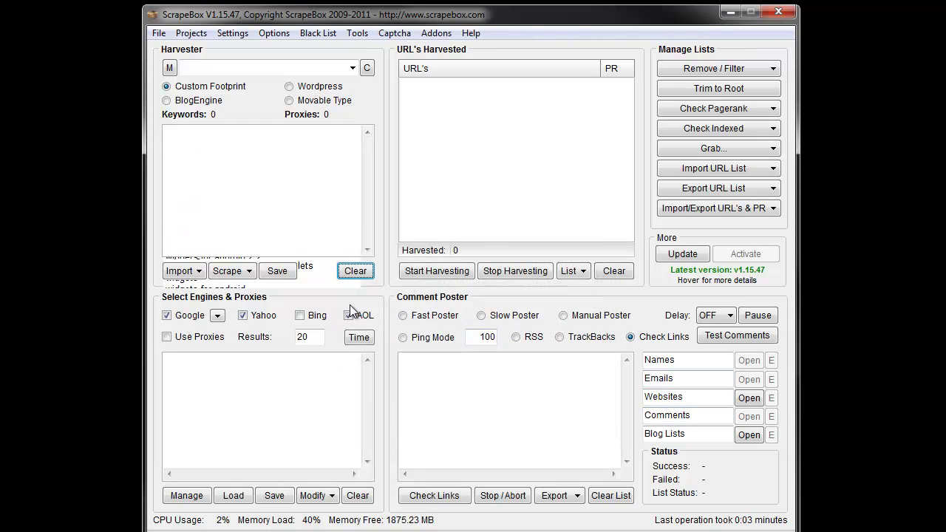
left_click(307, 317)
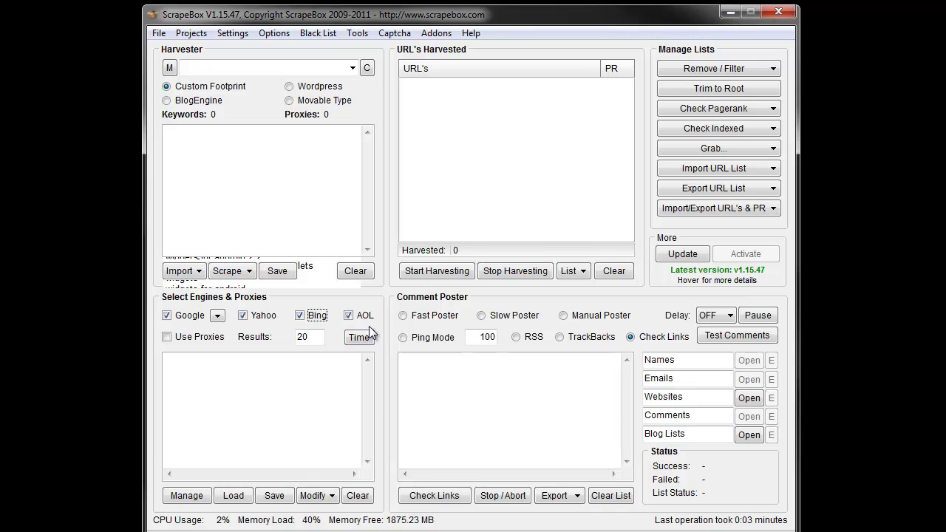
left_click(246, 317)
- Harvest URLs for the keyword "site:cnn.com" without using proxies
left_click(292, 181)
type("site:cnn.com")
left_click(440, 272)
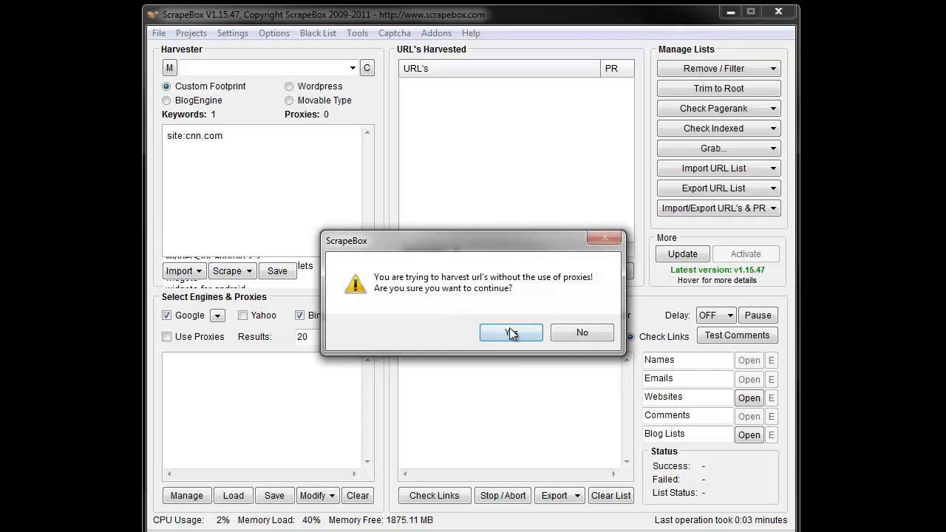
left_click(511, 334)
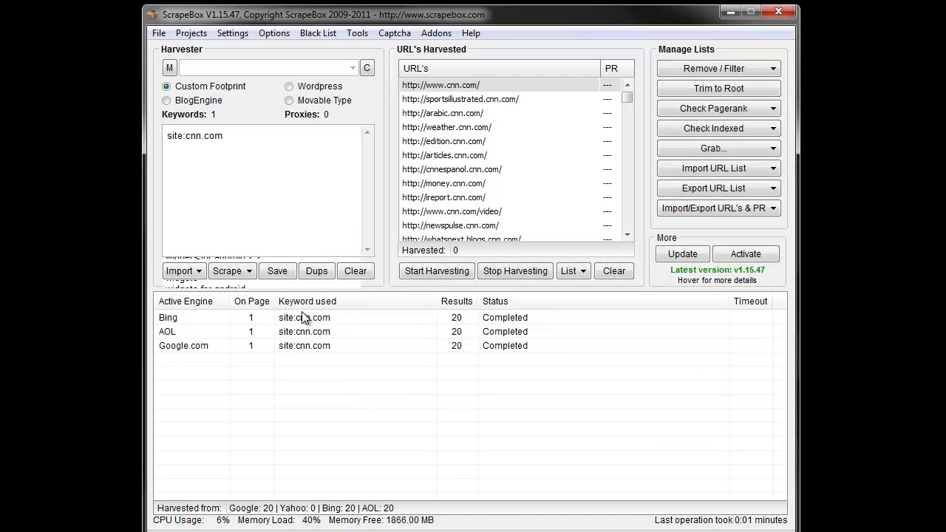
- Review the harvested cnn.com URLs and remove all duplicate URLs from the list
left_click(646, 421)
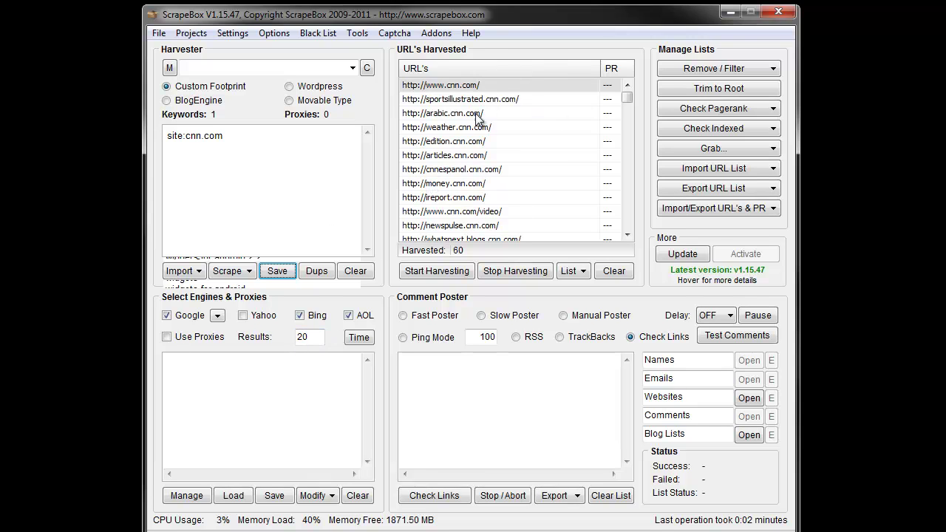
scroll(470, 121, "down", 15)
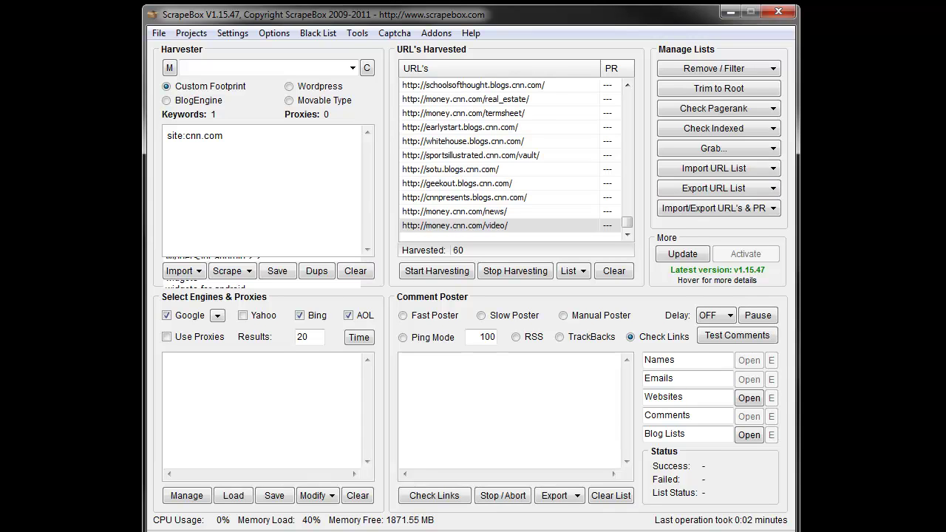
left_click(735, 68)
left_click(739, 88)
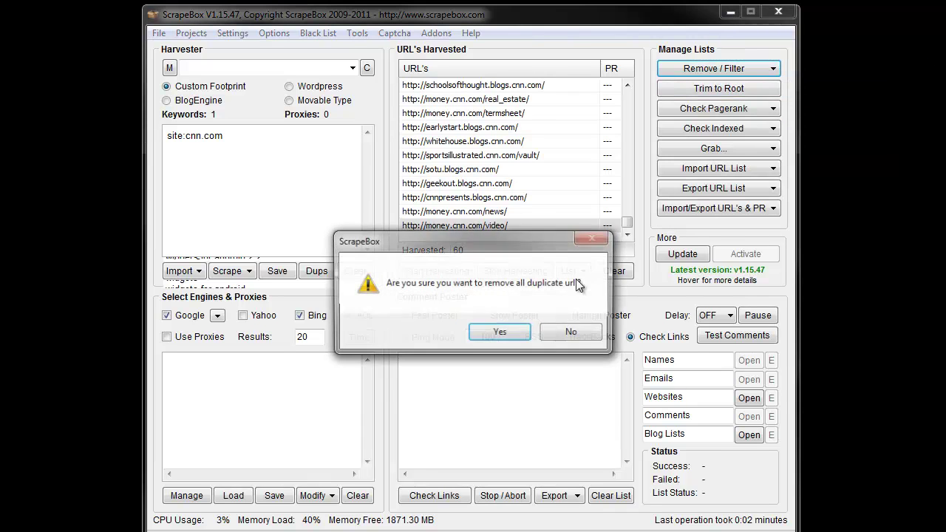
left_click(499, 331)
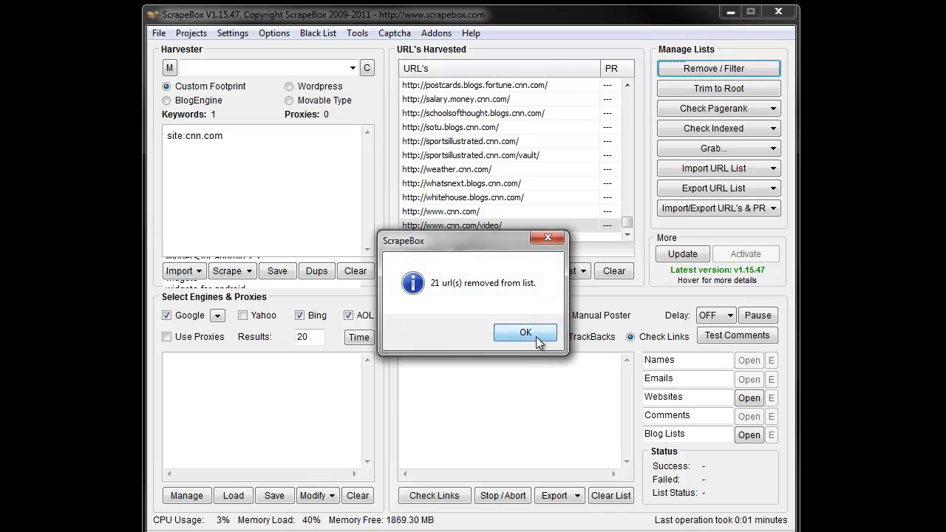
left_click(521, 327)
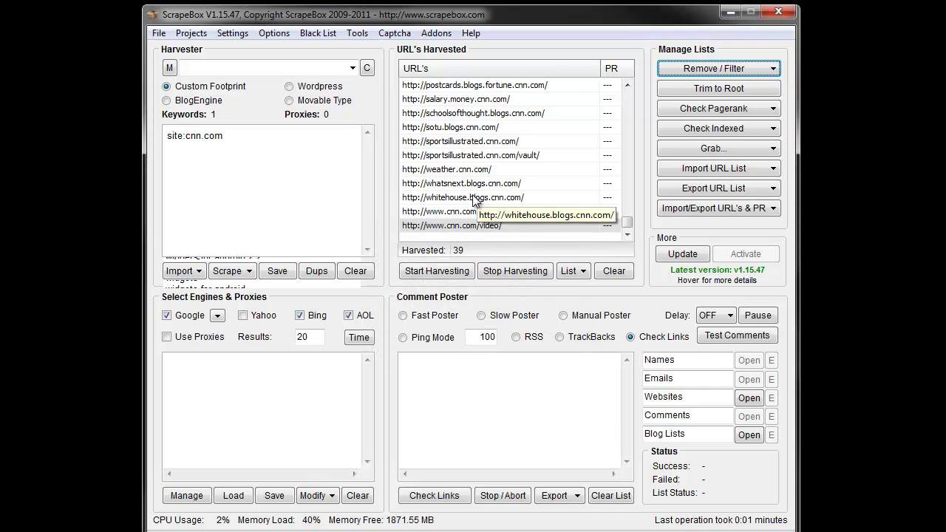
- Open the ScrapeBox Link Extractor addon and import the harvested URLs from ScrapeBox into it
left_click(436, 33)
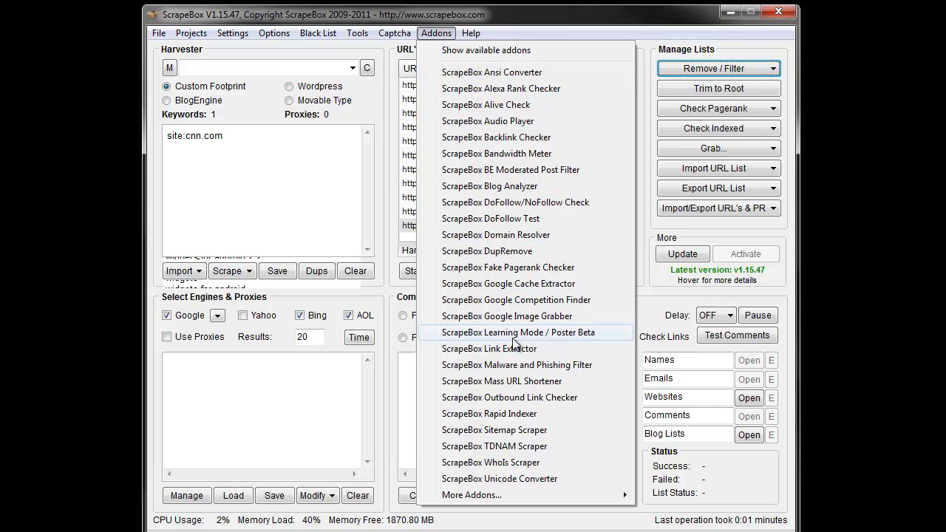
left_click(416, 325)
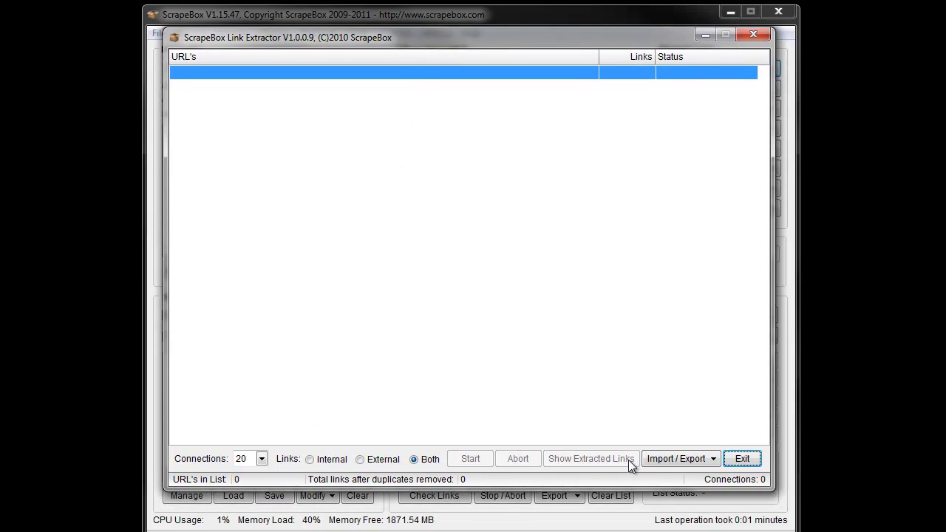
left_click(673, 457)
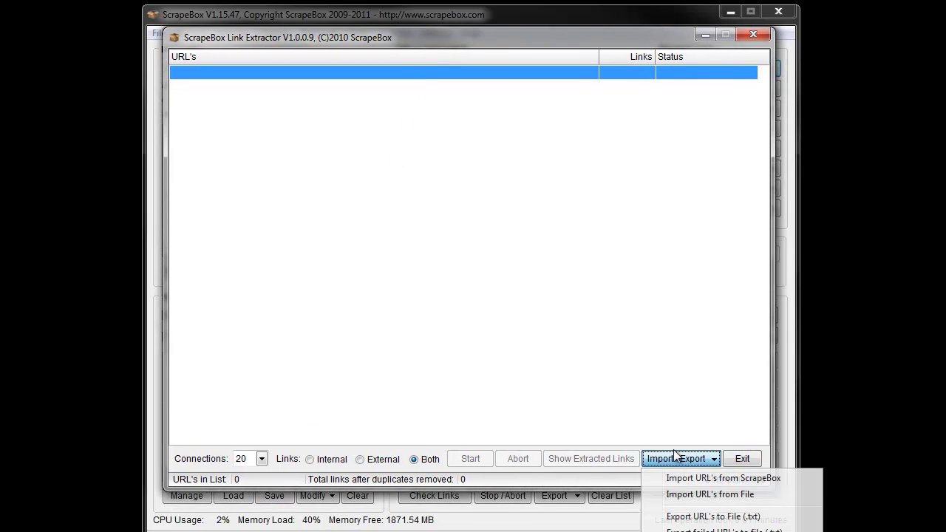
left_click(714, 478)
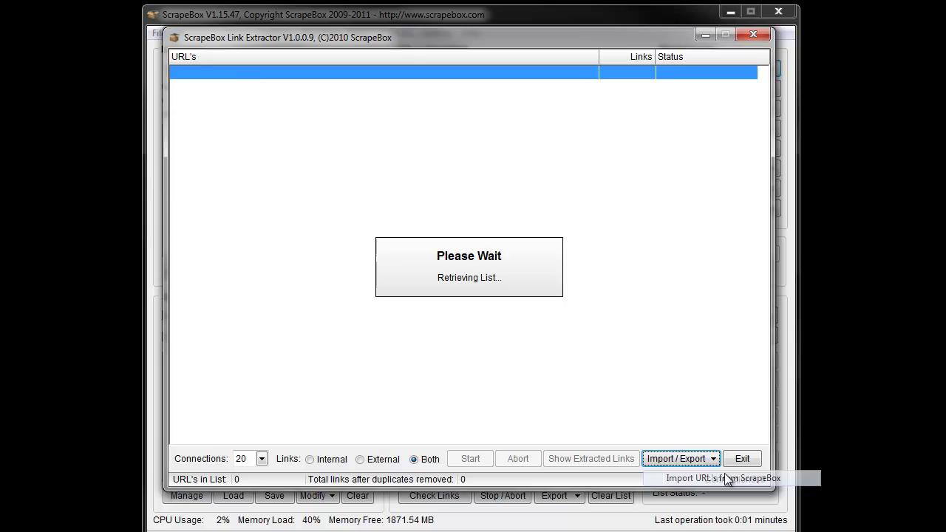
- Configure the Link Extractor to collect only internal links using 7 connections
left_click(312, 459)
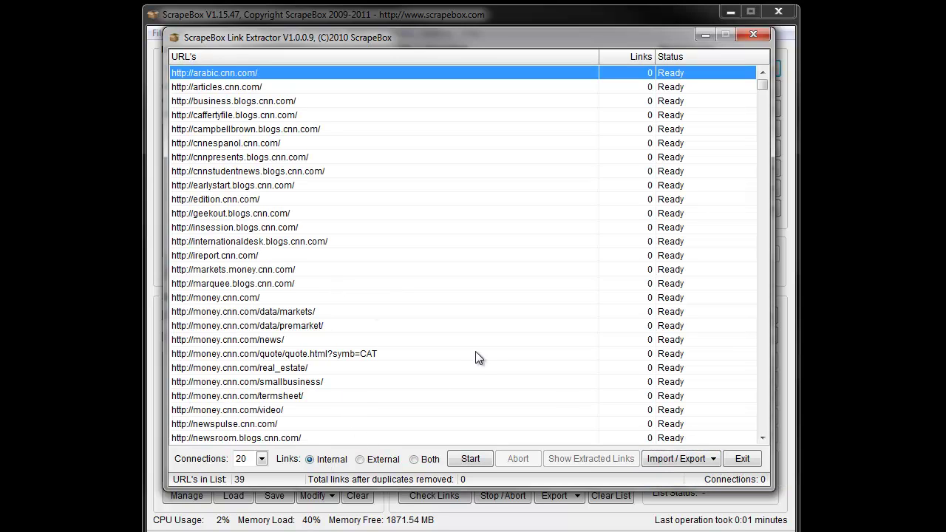
left_click(261, 458)
mouse_move(258, 492)
left_mouse_down()
mouse_move(369, 498)
mouse_move(252, 497)
left_mouse_up()
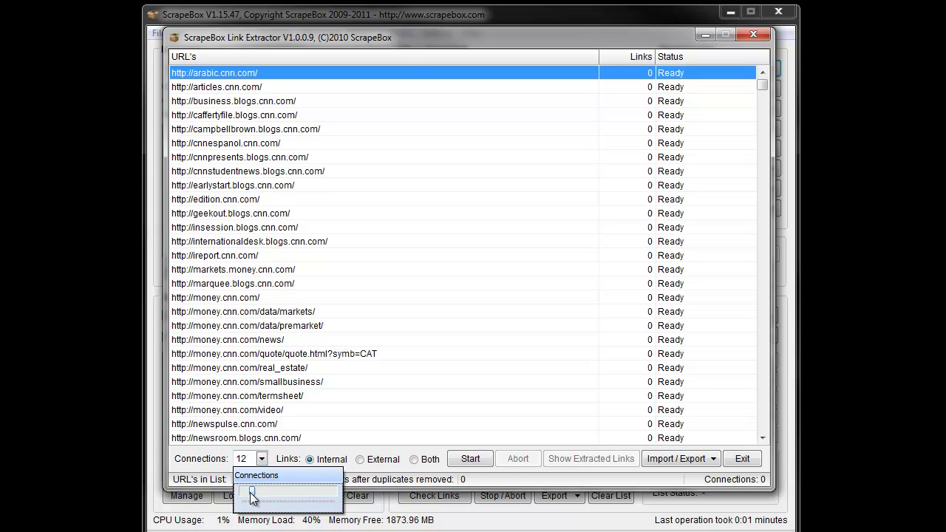
left_click_drag(252, 497, 247, 497)
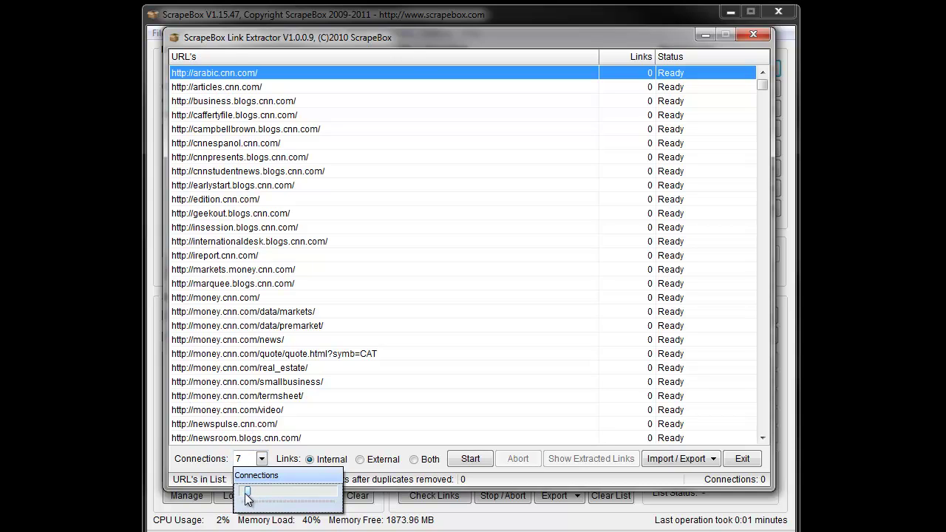
left_click(291, 369)
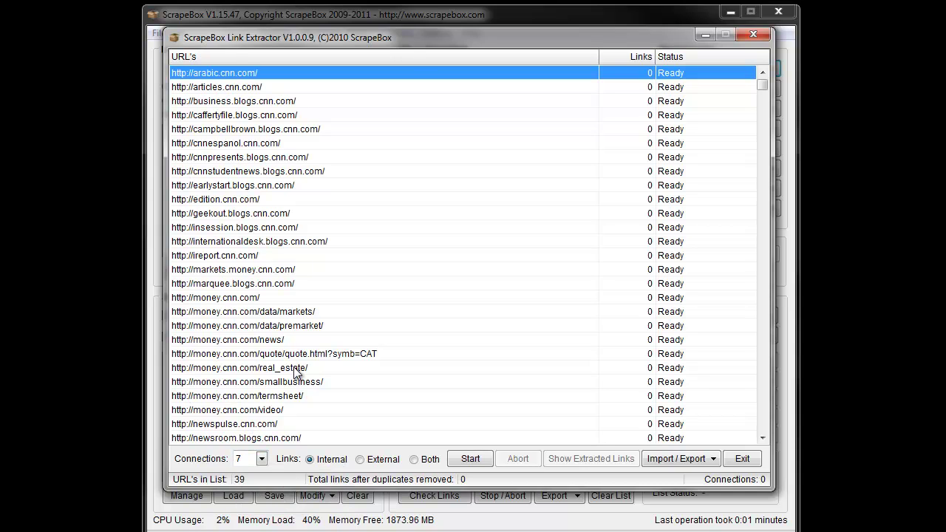
- Run the internal link extraction on the imported cnn.com URLs and exit the Link Extractor
left_click(470, 459)
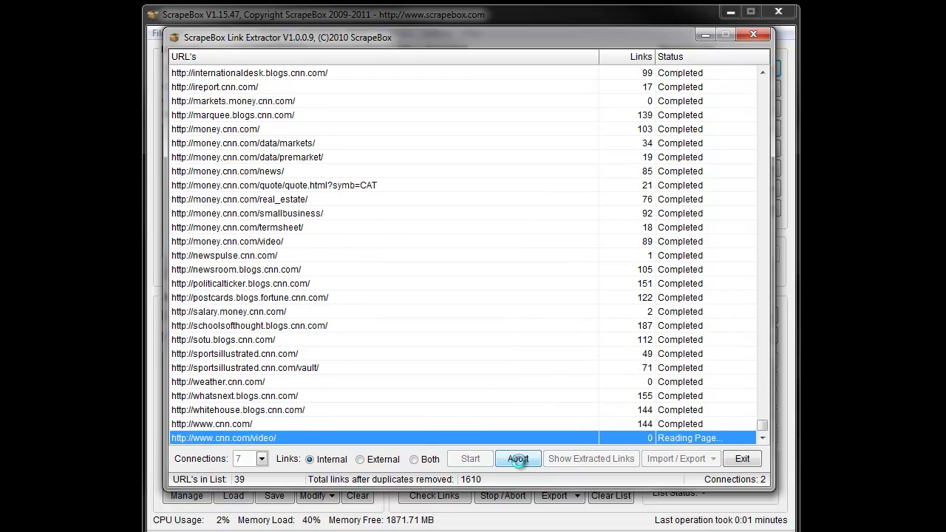
left_click(517, 460)
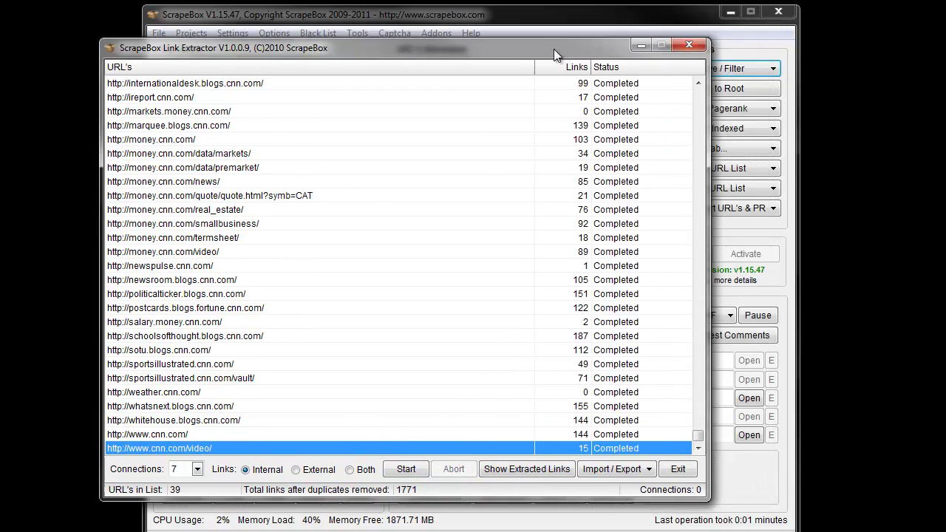
left_click_drag(630, 36, 605, 10)
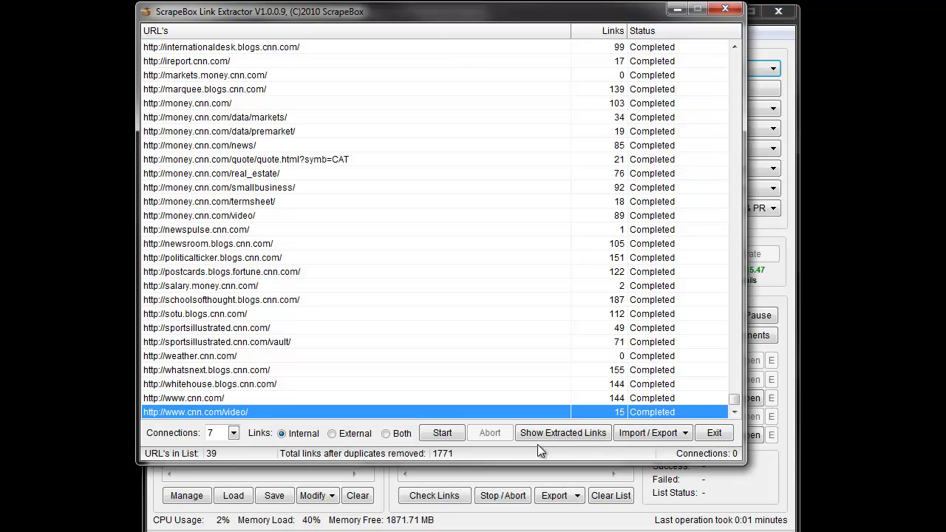
left_click(714, 433)
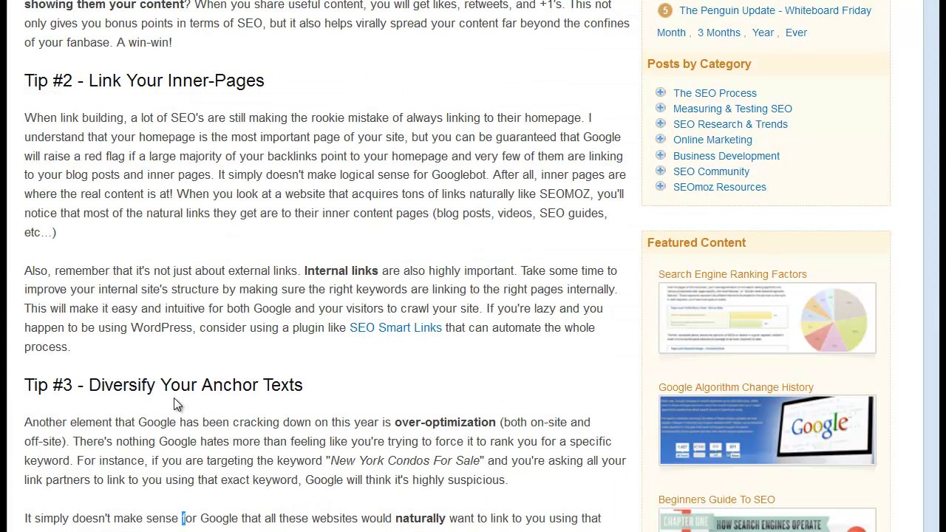
- Look through the blog article's tips on linking inner pages and diversifying anchor texts in the web browser
scroll(169, 383, "up", 5)
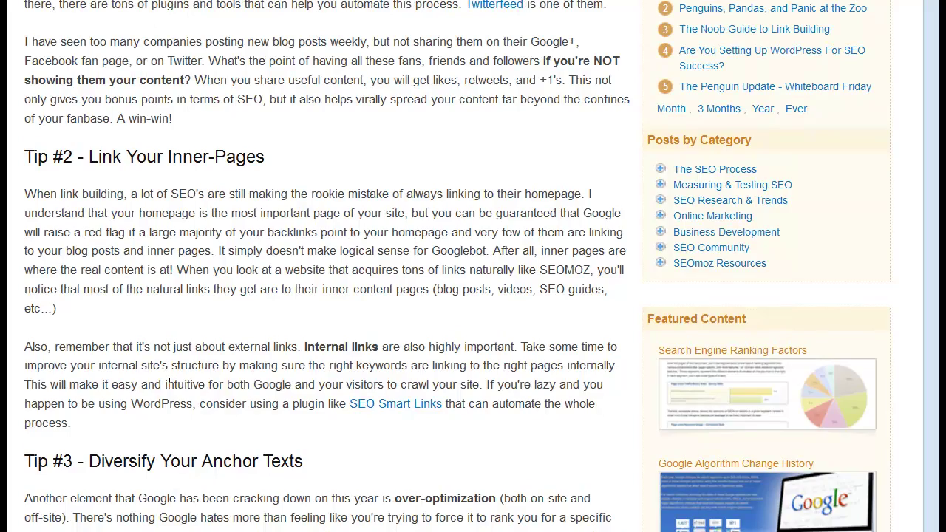
scroll(141, 309, "down", 14)
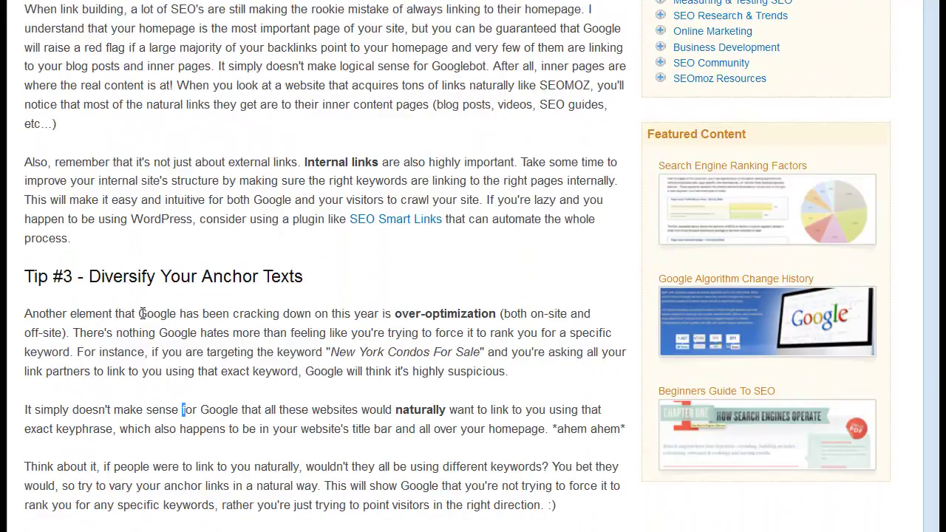
scroll(147, 317, "down", 2)
scroll(148, 323, "up", 16)
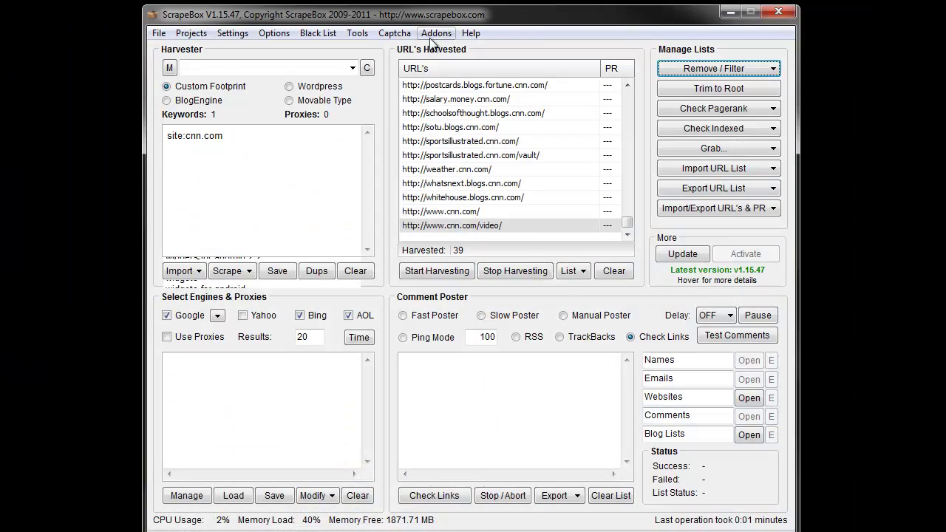
- Return to ScrapeBox, look over the available addons, and switch the Comment Poster to RSS mode
left_click(436, 34)
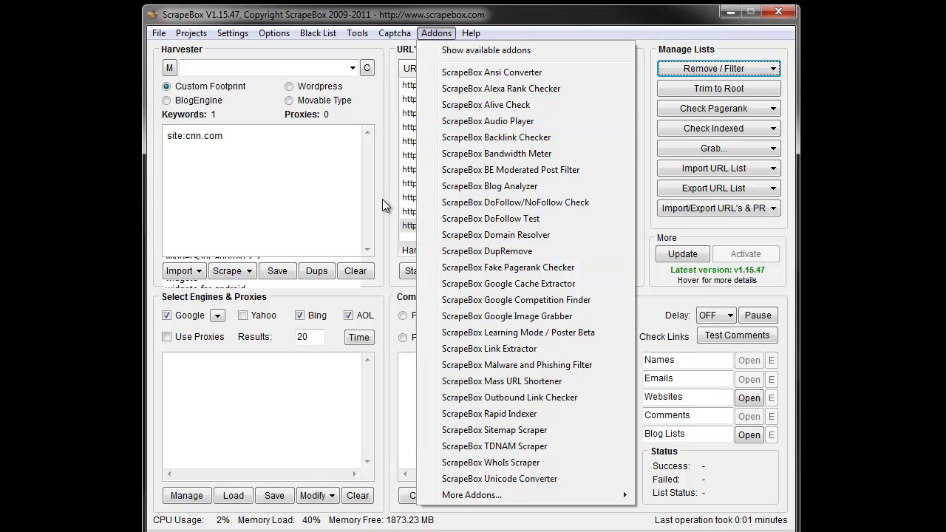
left_click(380, 288)
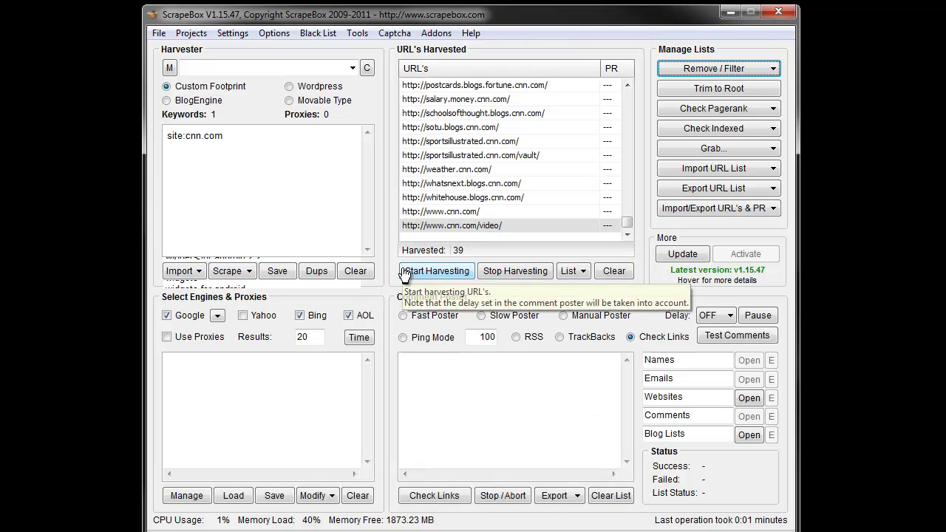
left_click(522, 338)
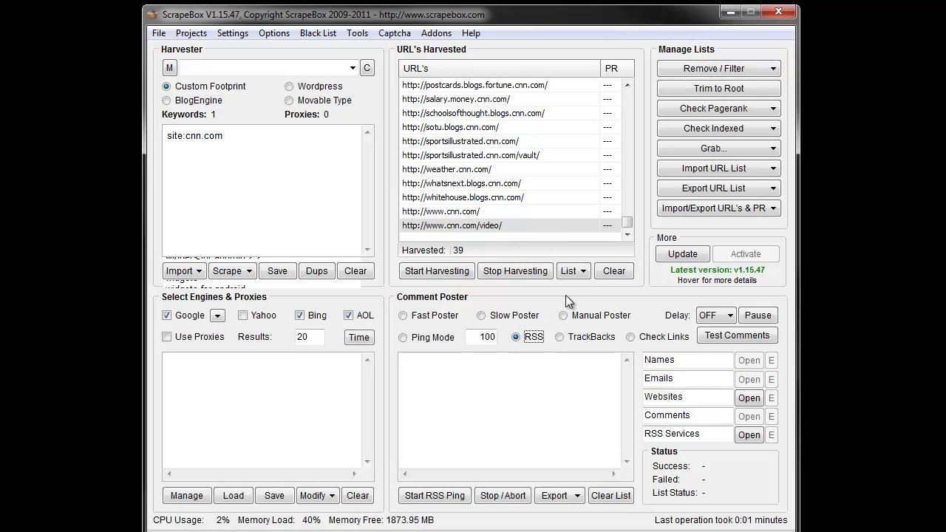